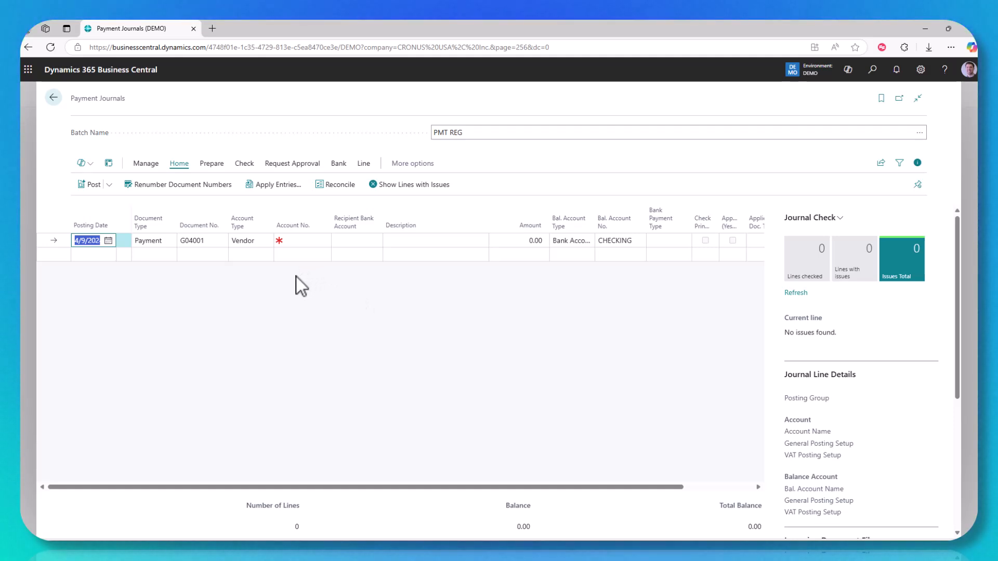
Enter Fabrikam, Inc. as the vendor on the first payment journal line, using its vendor account number
click(304, 247)
text(10000)
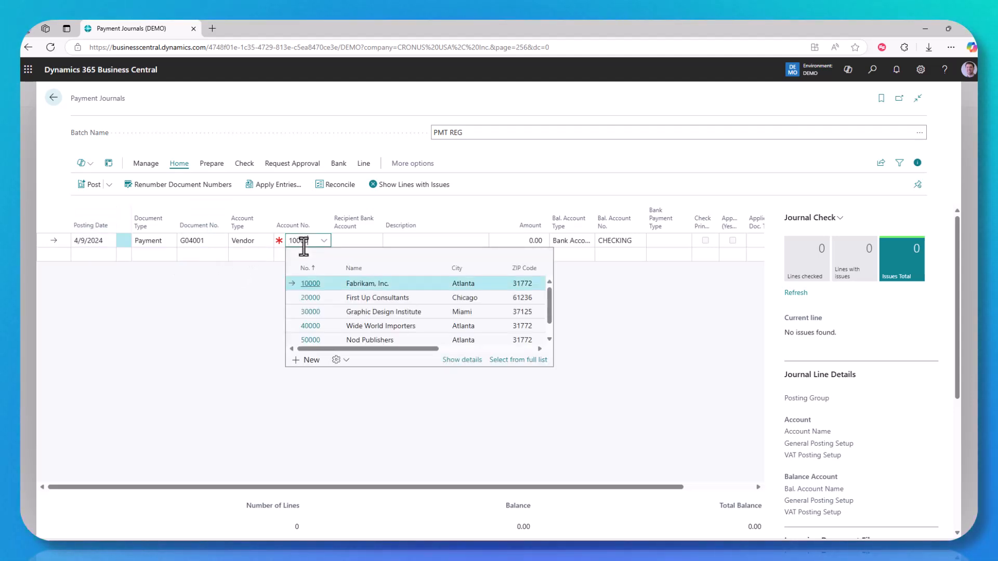
key(Tab)
key(Tab)
Apply the Fabrikam, Inc. payment line to the invoice posted 3/10/2024, with Invoice as the applies-to document type
click(638, 243)
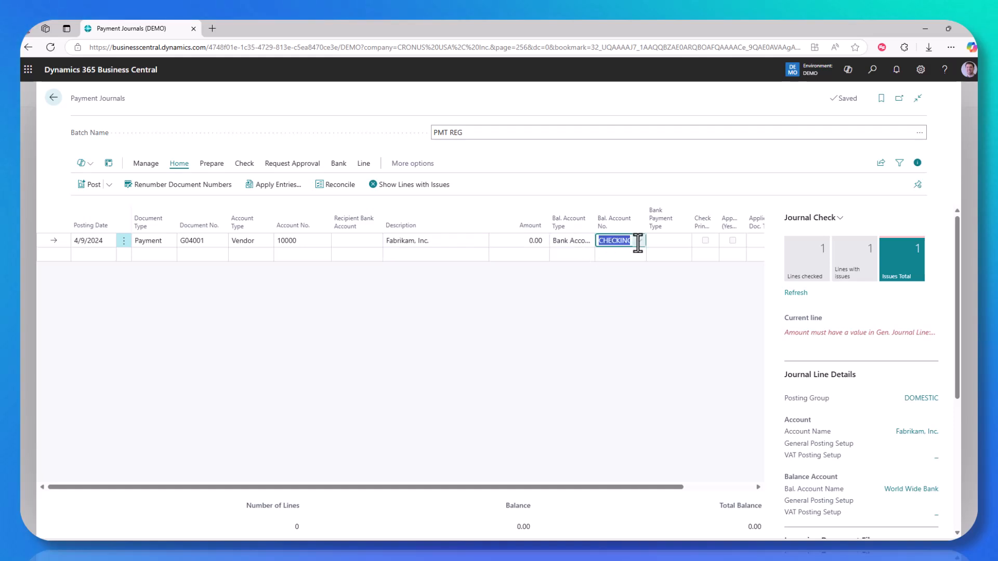
key(Tab)
key(Tab)
key(Tab)
key(Tab)
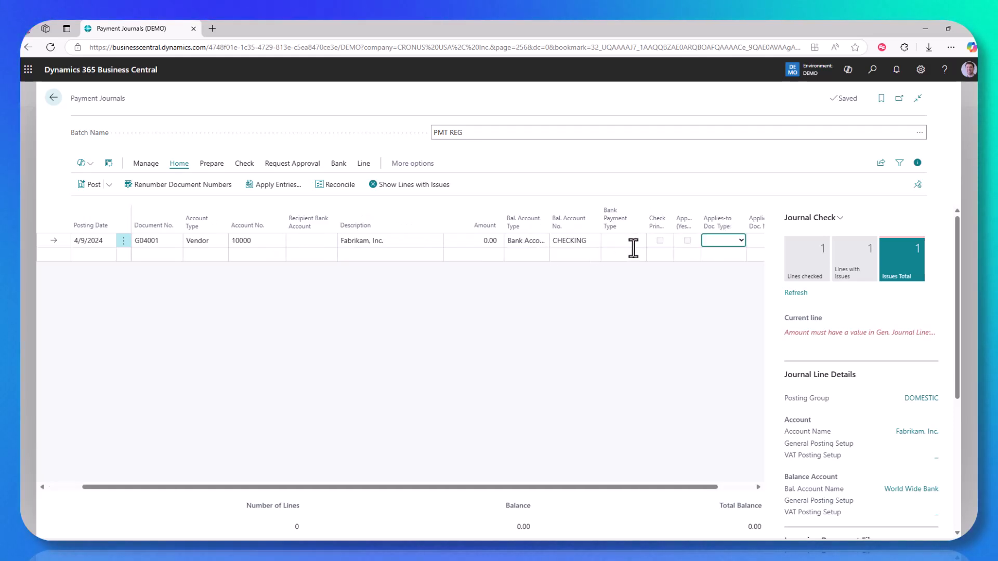
key(i)
key(Tab)
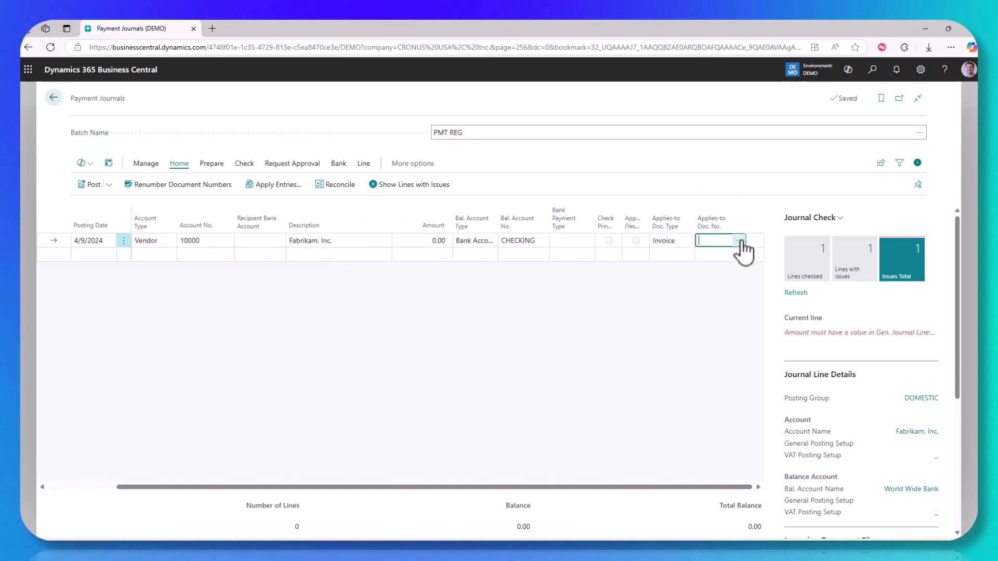
click(739, 240)
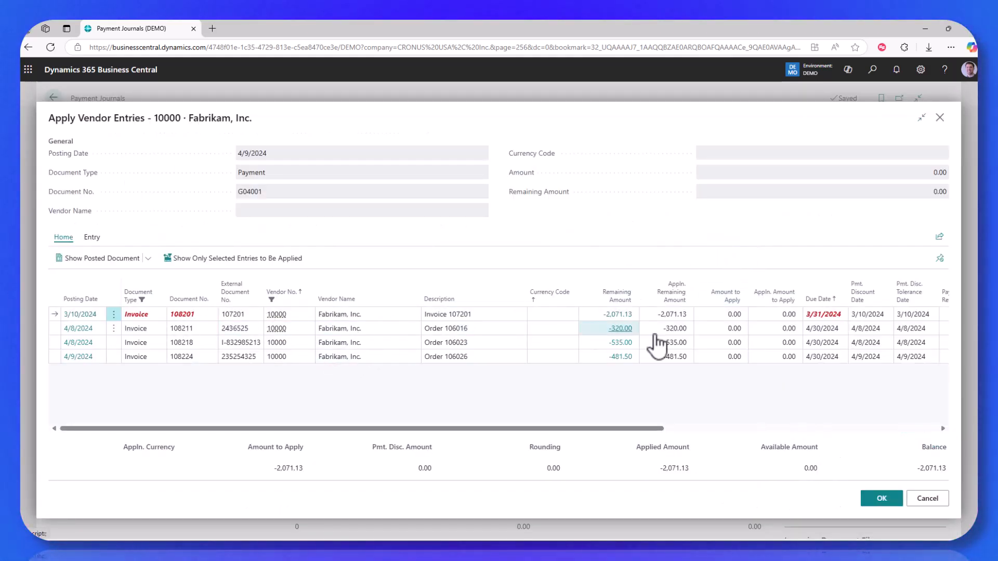
click(882, 500)
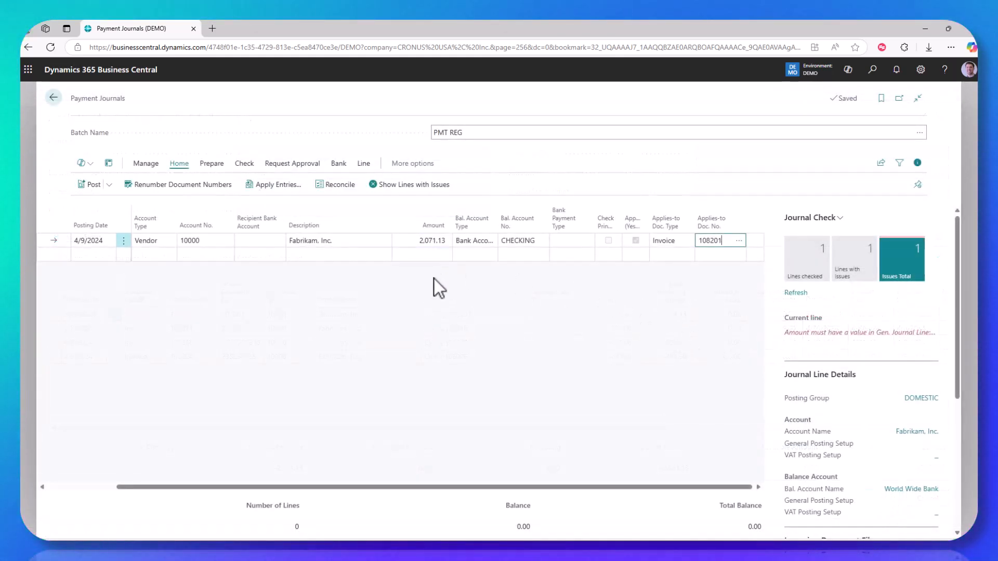
Add a second payment line for the vendor First Up Consultants, using its vendor account number
key(Down)
key(Home)
key(Tab)
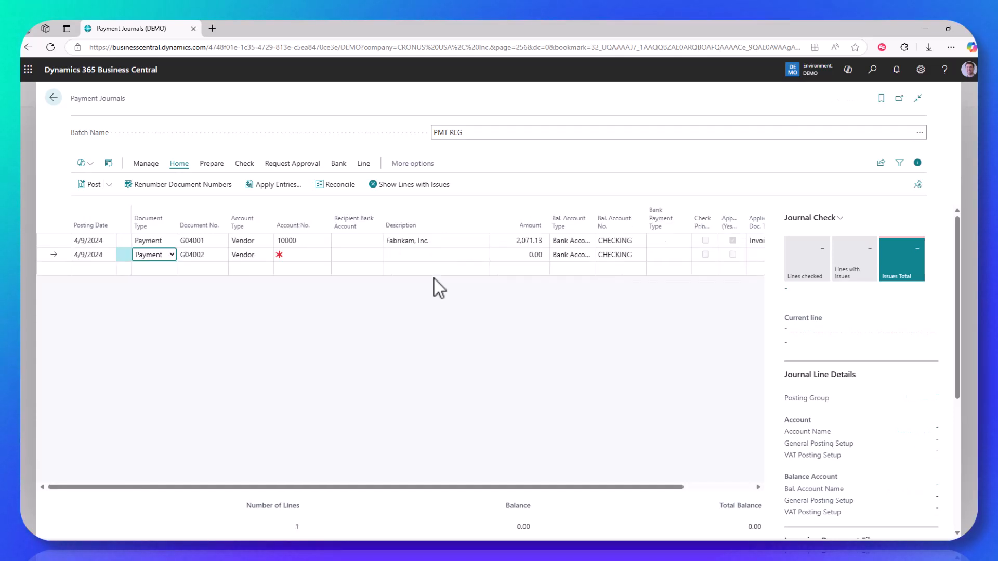
key(Tab)
key(Tab)
key(Tab)
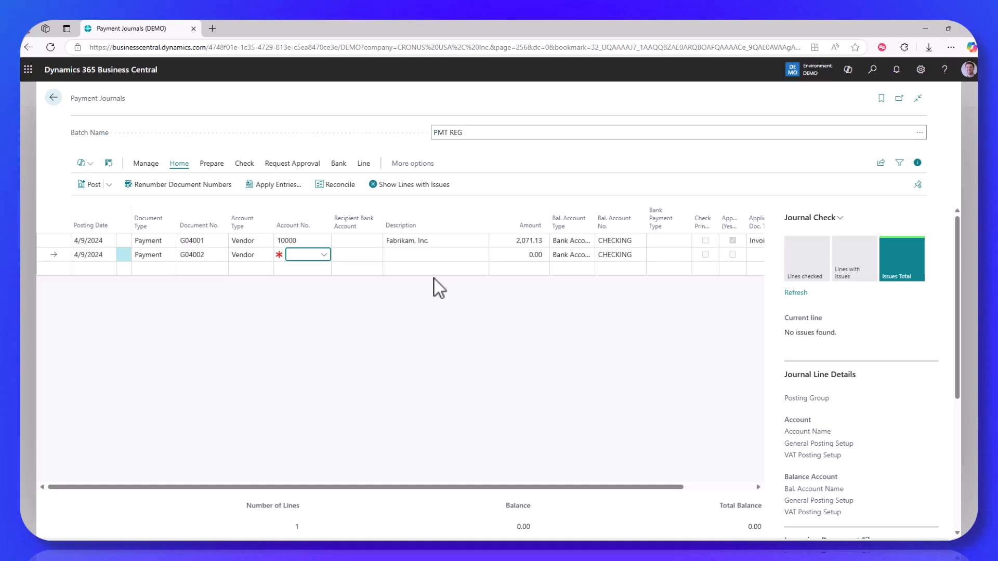
text(20000)
key(Tab)
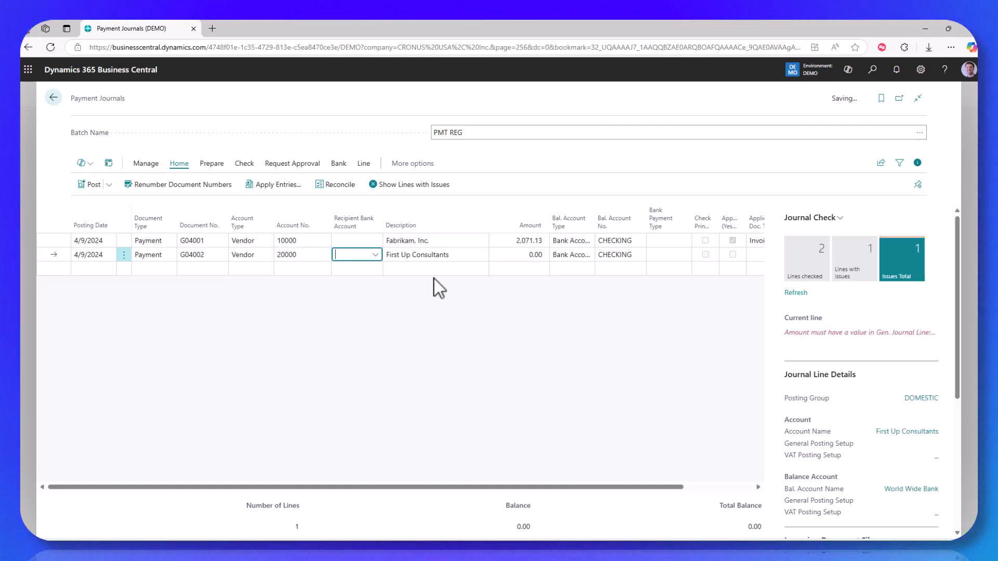
key(Tab)
key(Tab)
key(Tab)
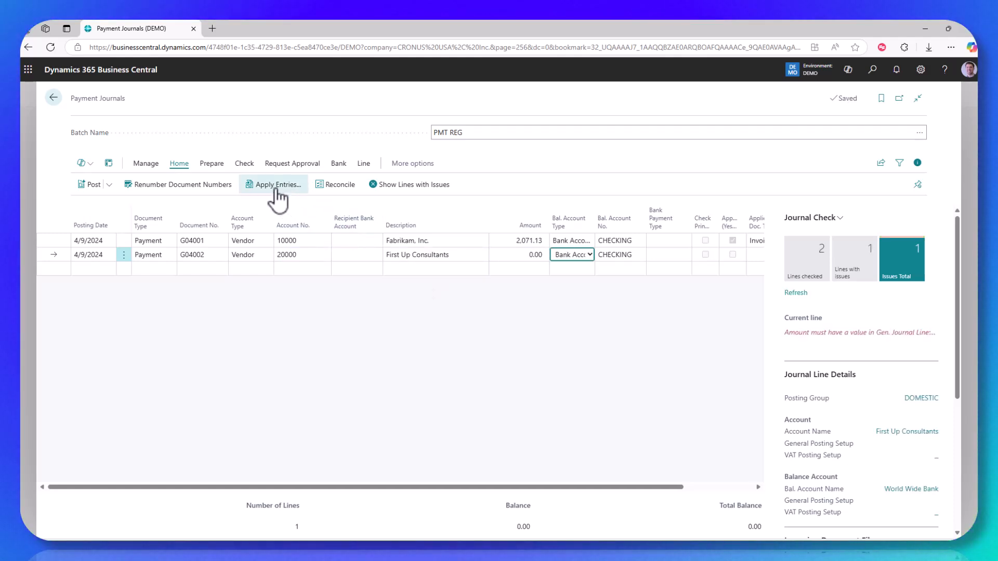
Apply the First Up Consultants payment to its three invoices due 3/31/2024 by setting their applies-to ID, and accept the application
click(278, 190)
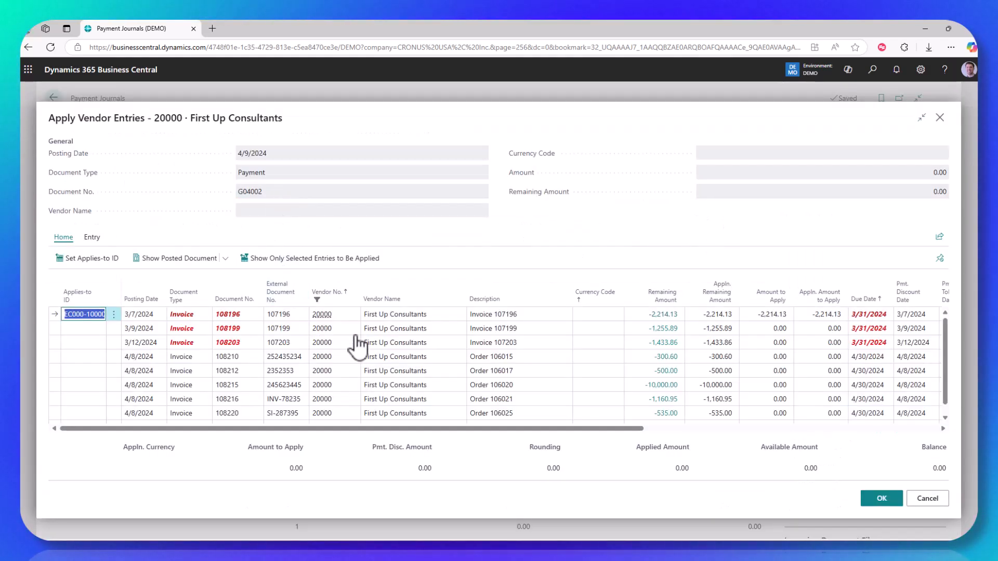
shift+click(401, 342)
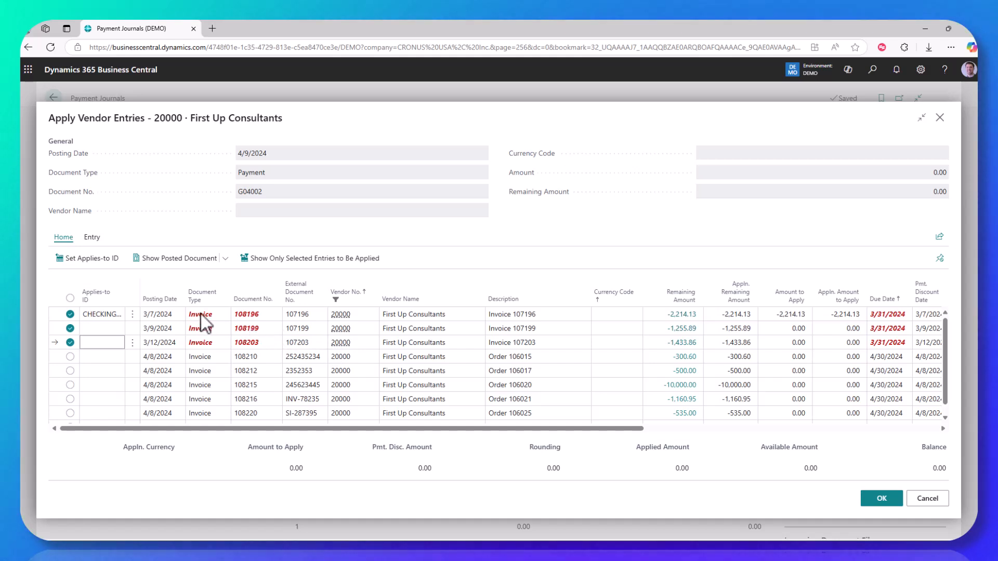
click(89, 258)
click(90, 260)
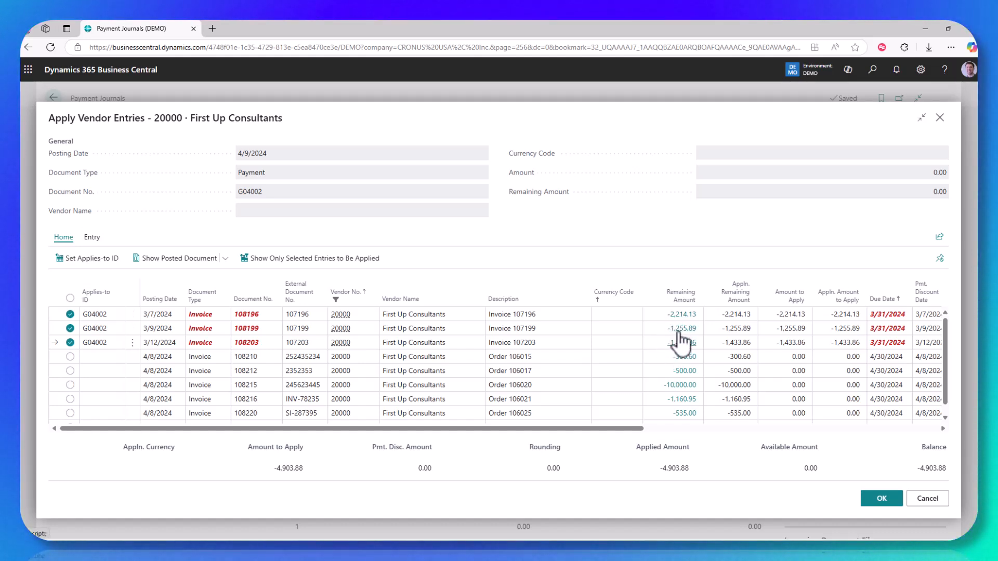
click(879, 500)
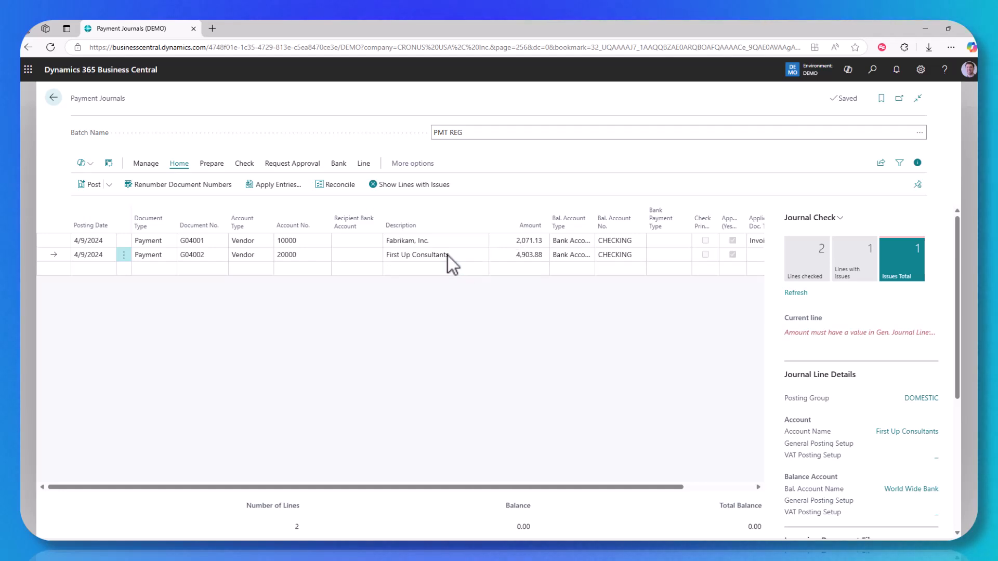
Delete both payment lines, Fabrikam, Inc. and First Up Consultants, from the journal
click(408, 255)
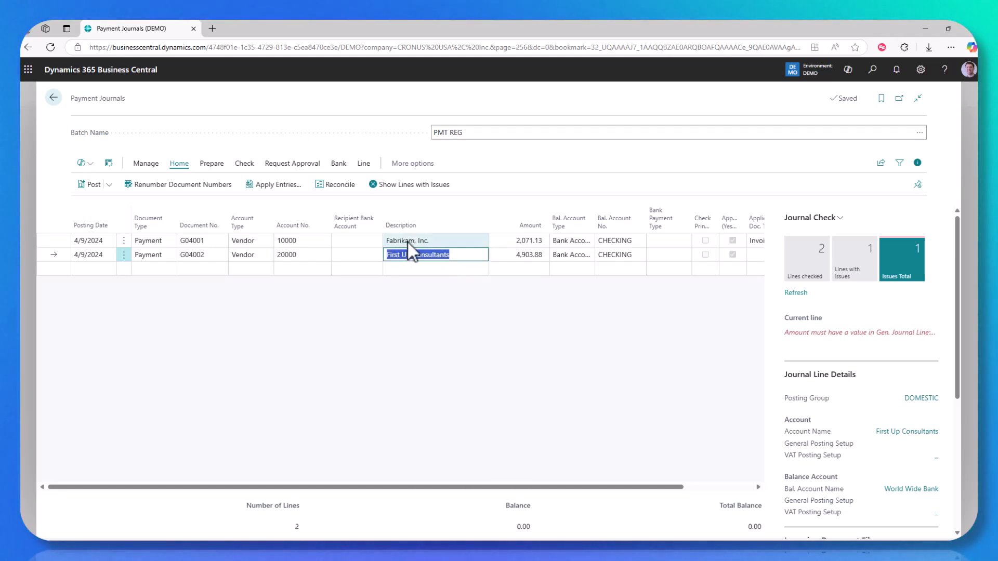
click(407, 241)
click(146, 164)
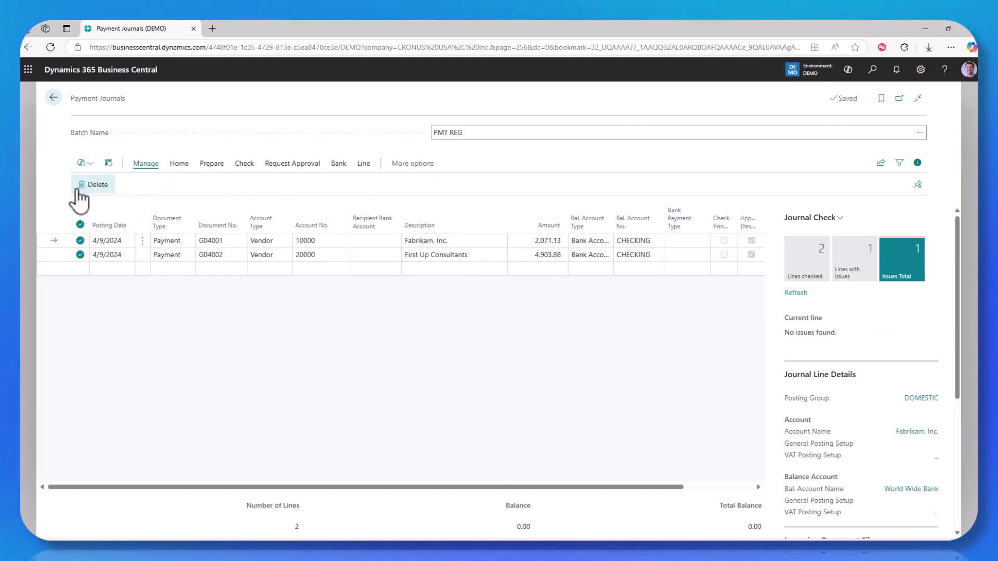
click(96, 185)
click(544, 333)
Run Suggest Vendor Payments with last payment date 4/30/2024, other batches checked, results summarized per vendor and posting date 4/9/2024
click(211, 164)
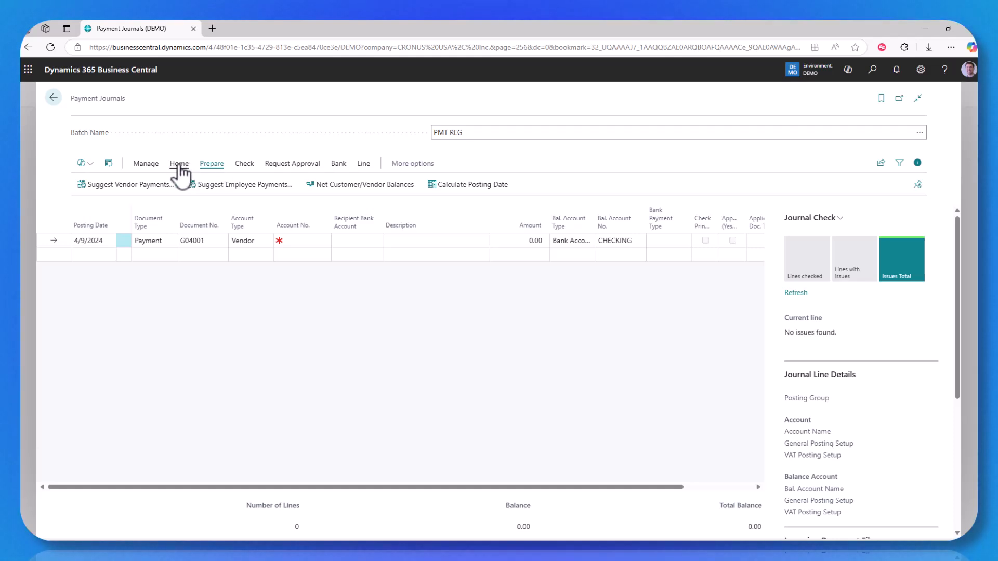
click(119, 187)
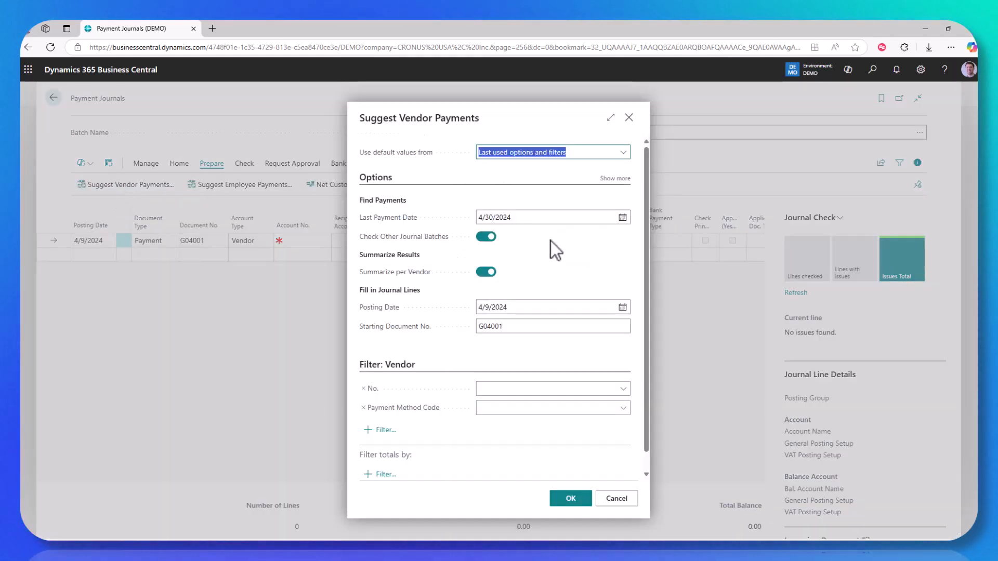
click(608, 179)
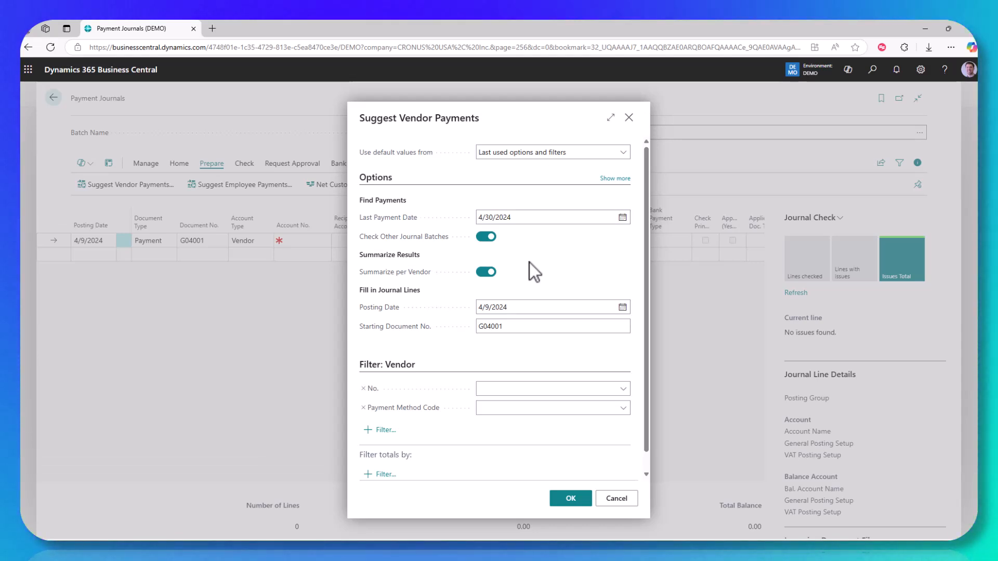
click(569, 499)
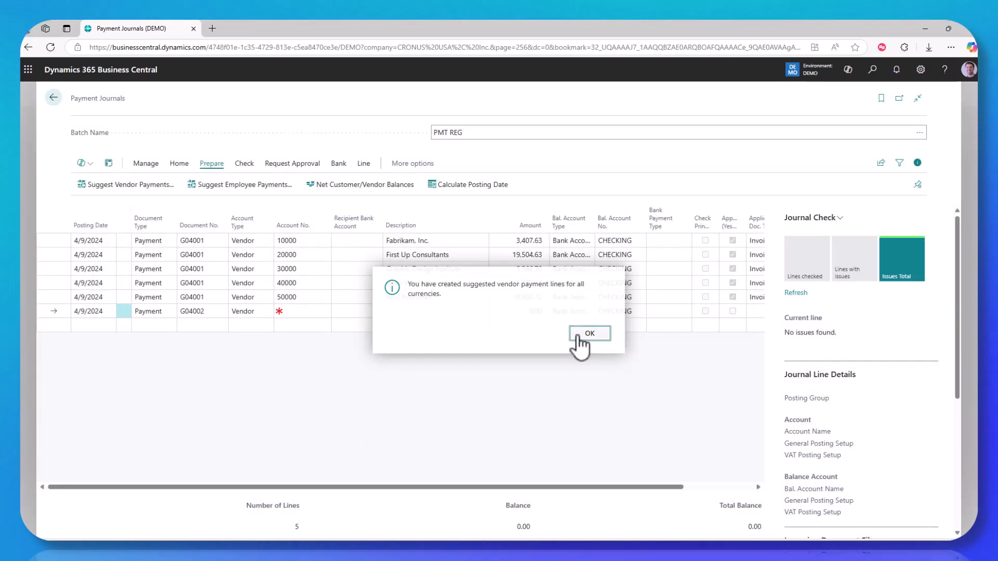
click(571, 337)
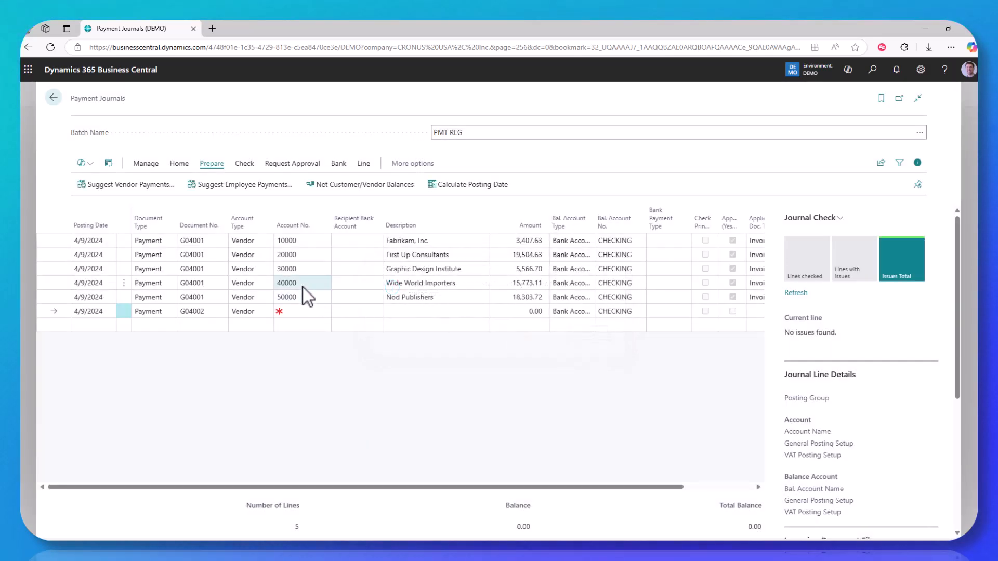
Examine the suggested lines' applies-to fields and the vendor entries applied to the Fabrikam, Inc. and First Up Consultants payments
click(304, 287)
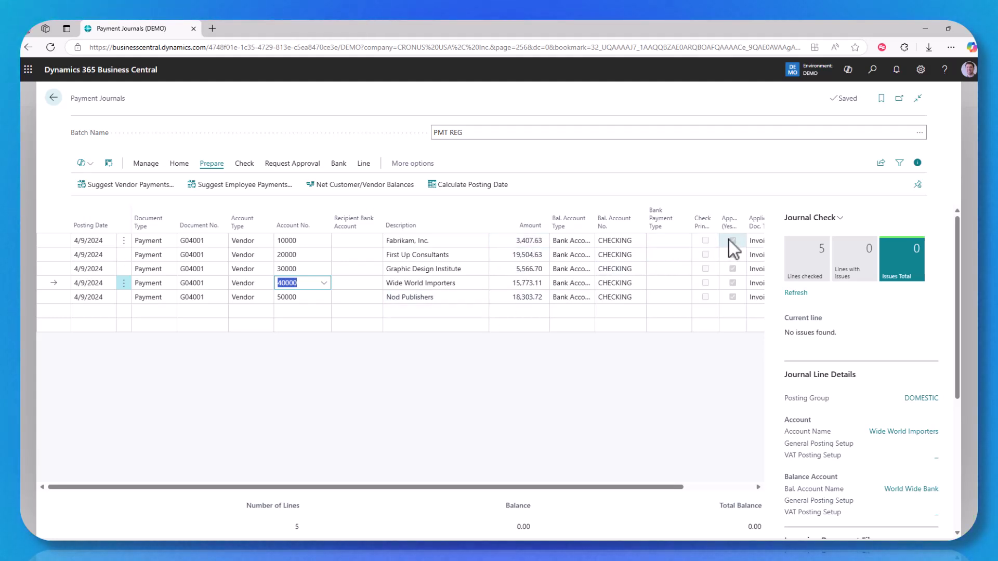
drag(597, 487, 702, 486)
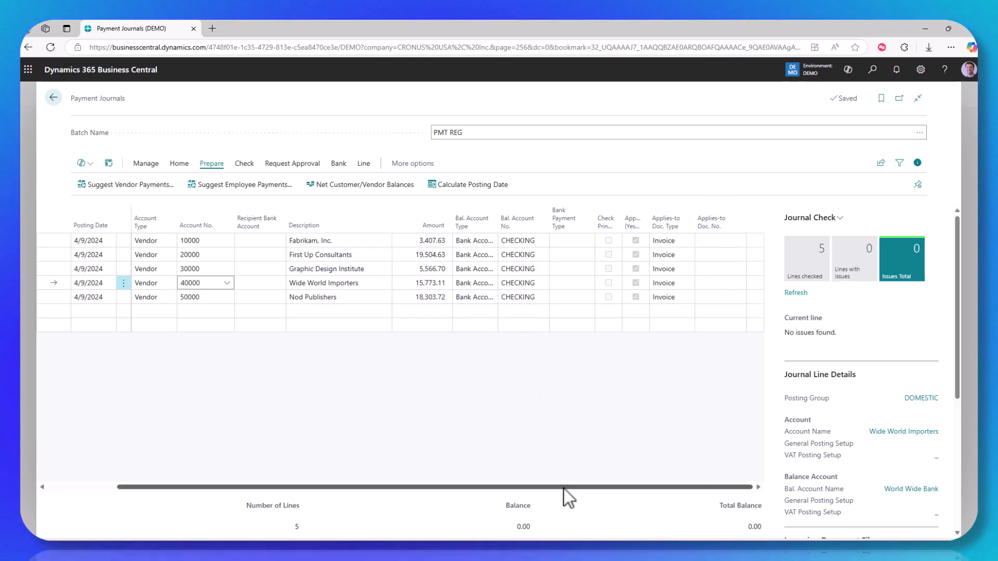
drag(479, 487, 410, 485)
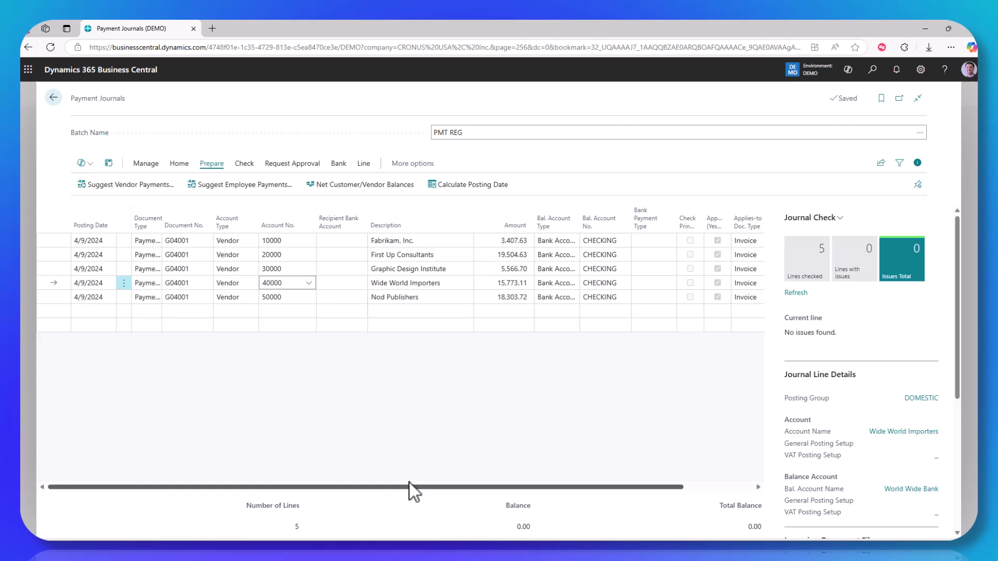
click(419, 244)
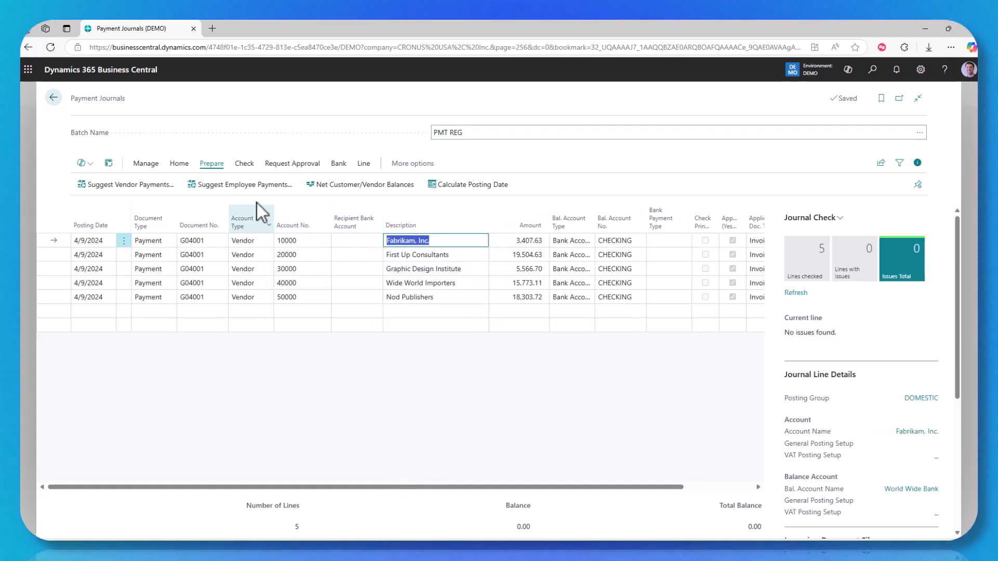
click(178, 167)
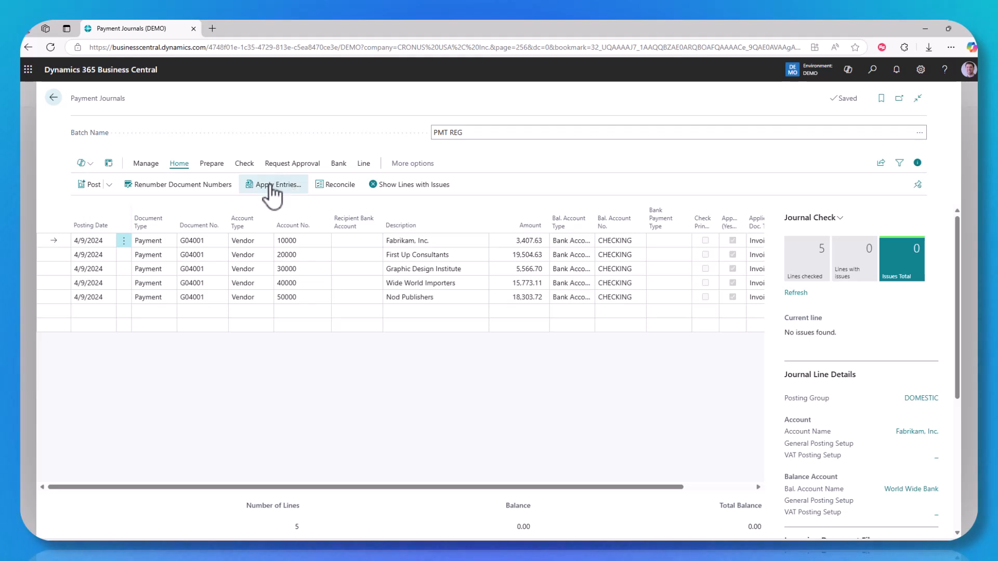
click(270, 186)
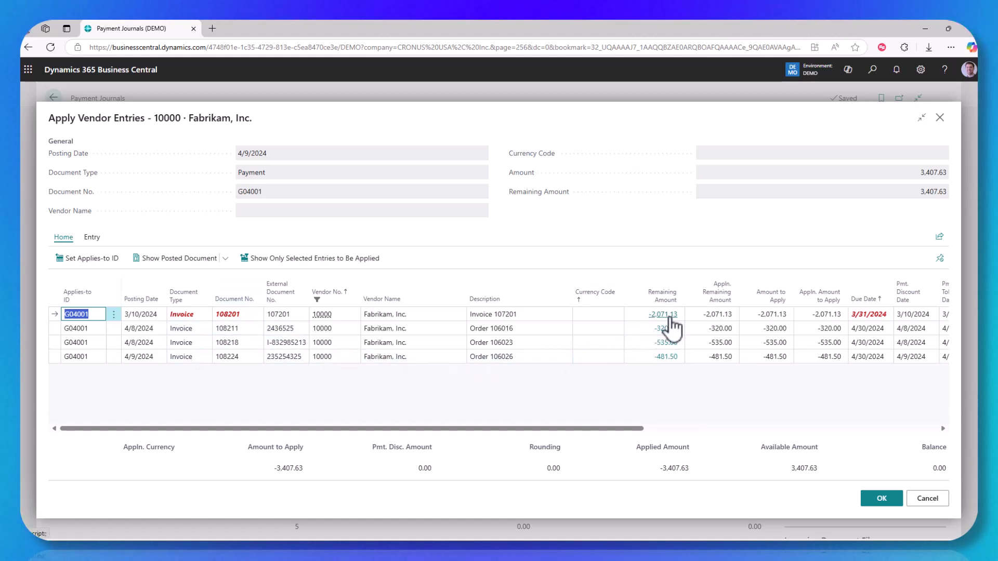
click(916, 502)
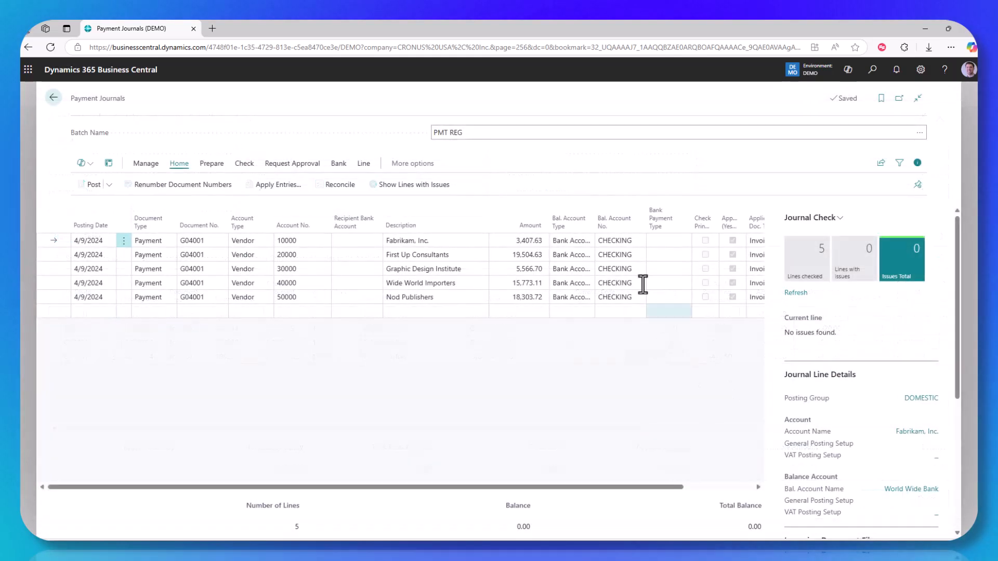
click(433, 257)
click(263, 186)
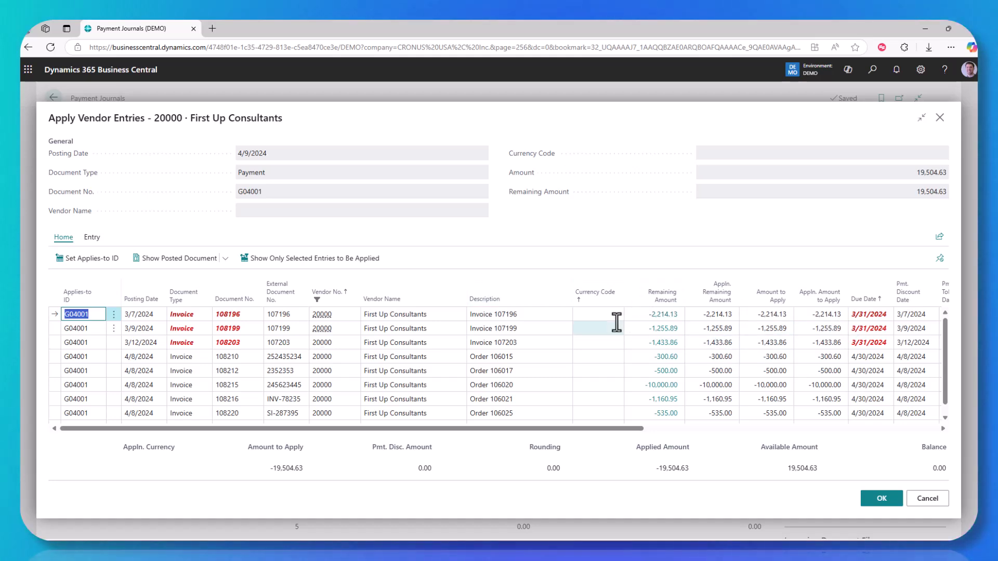
click(927, 499)
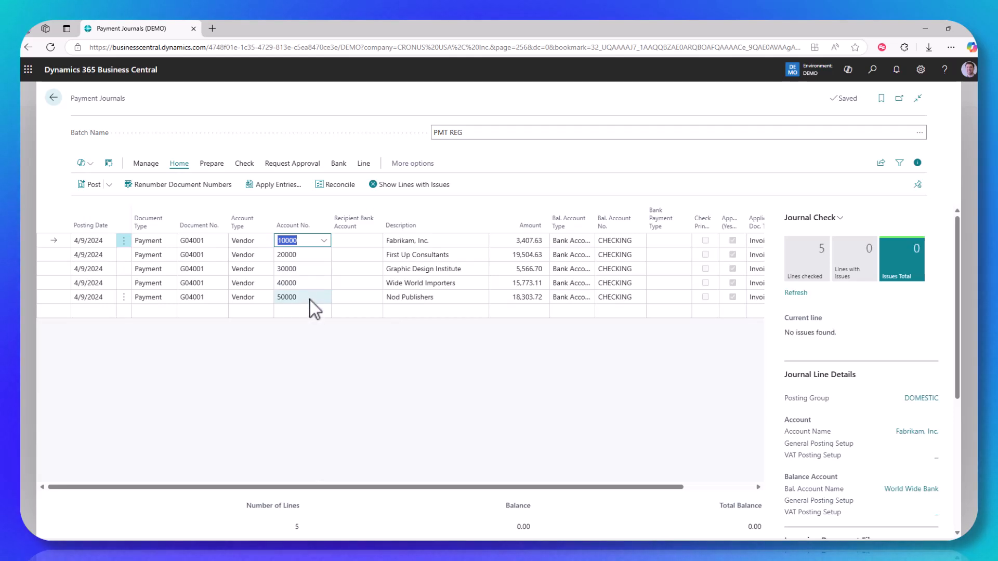
Delete all five suggested vendor payment lines from the journal
click(310, 297)
click(140, 165)
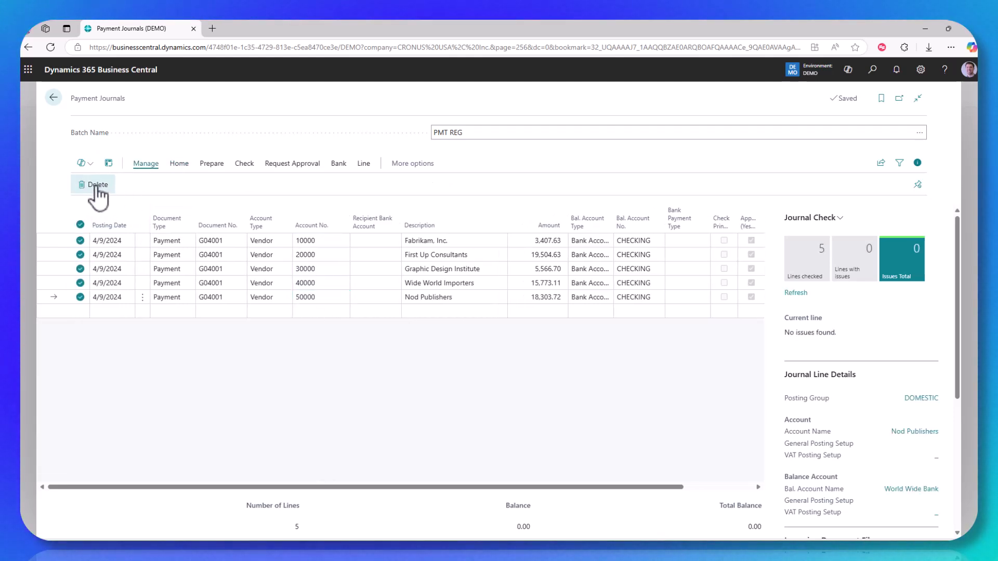
click(95, 185)
click(546, 334)
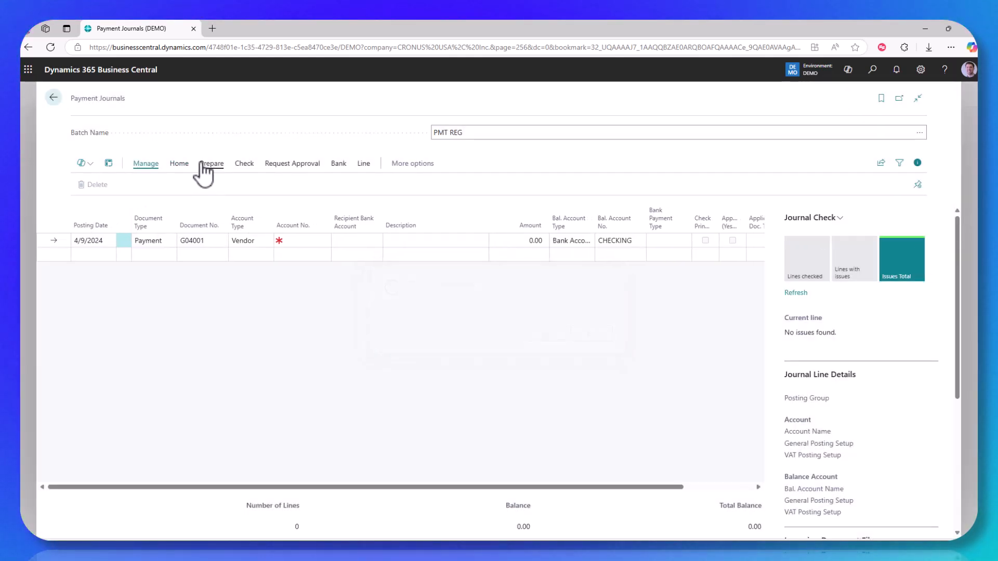
Run Suggest Vendor Payments with last payment date 4/9/2024, other journal batches checked, results summarized per vendor and posting date 4/9/2024
click(211, 164)
click(107, 186)
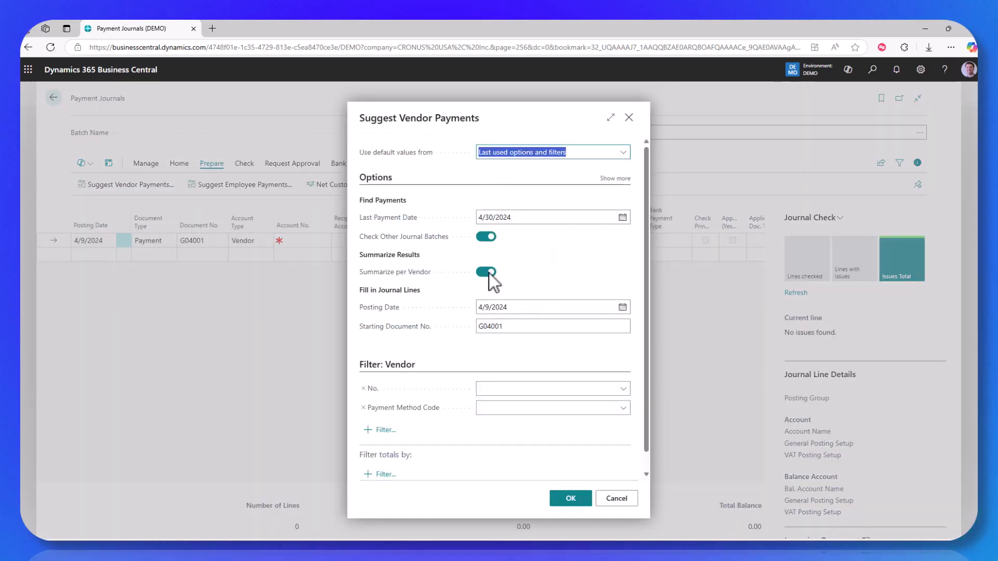
click(516, 217)
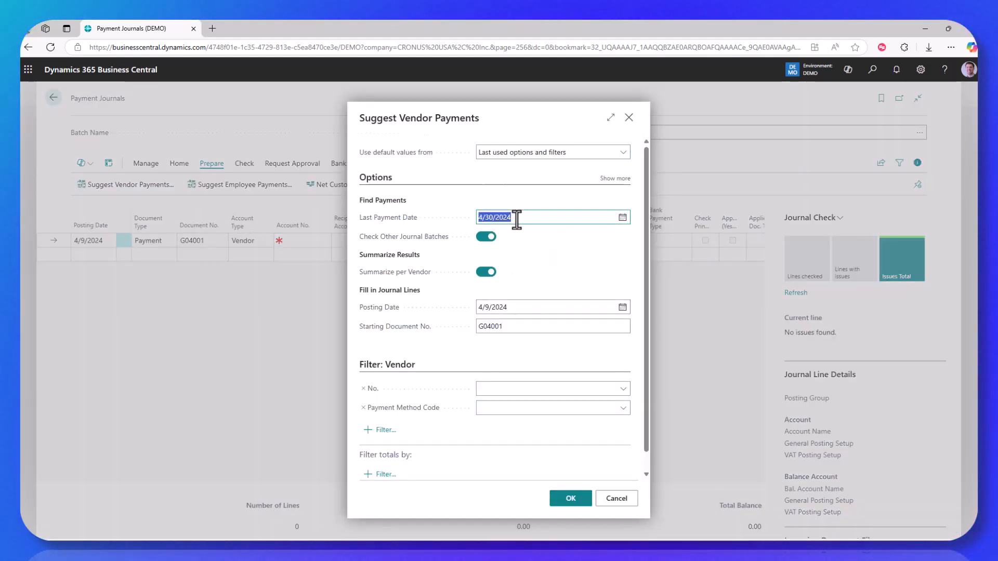
text(4/9)
key(Tab)
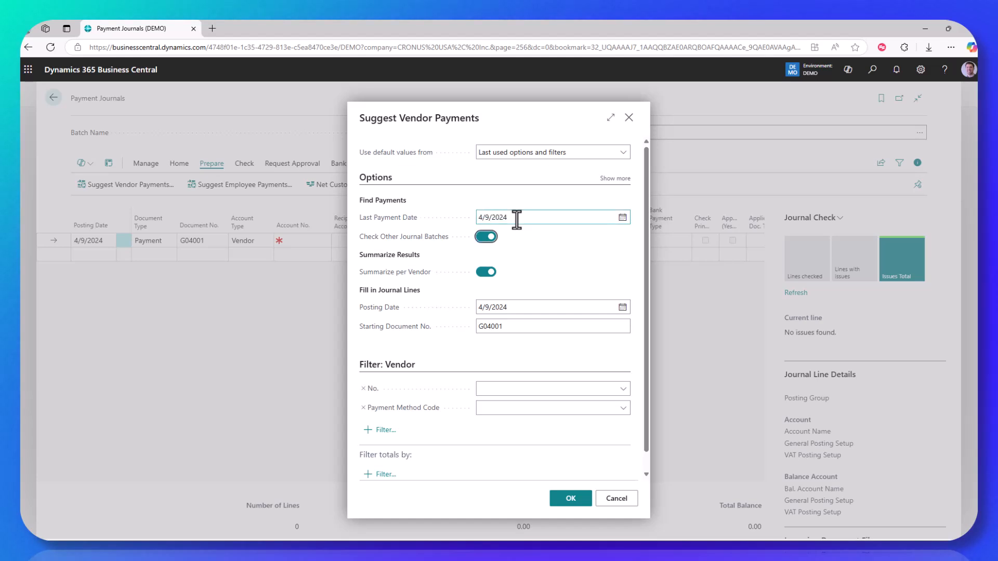
click(570, 499)
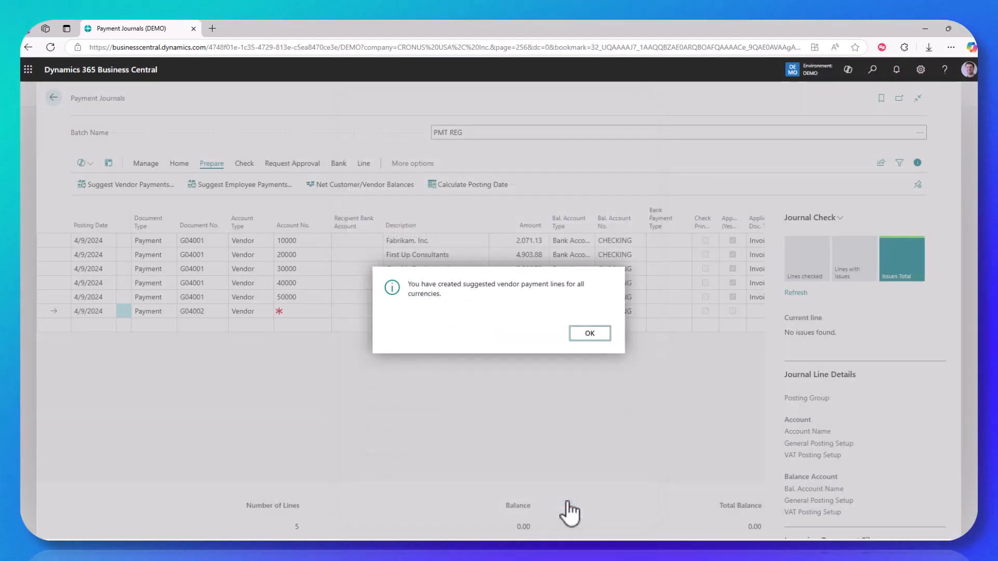
click(586, 335)
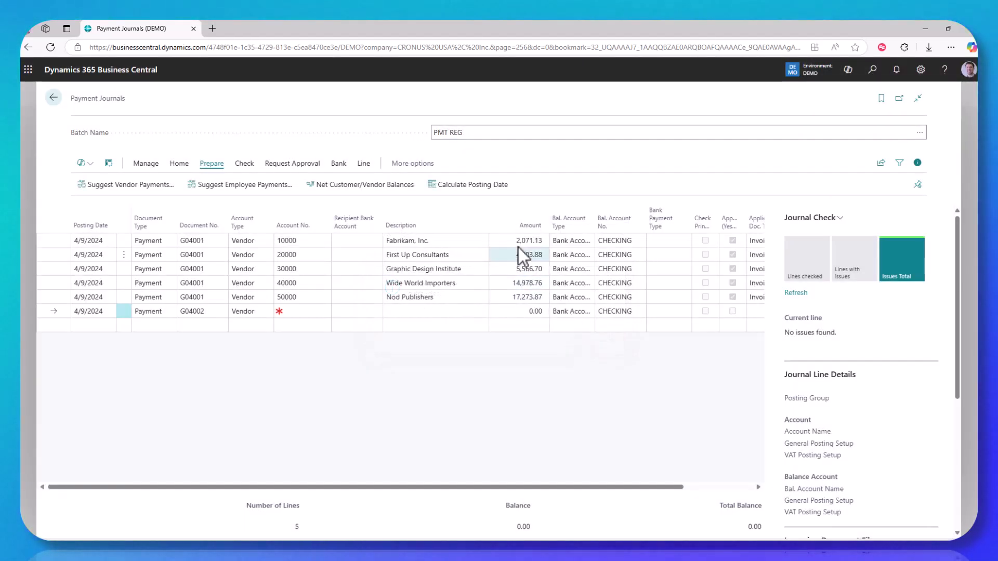
Examine the vendor entries applied to the First Up Consultants payment, close them without changes, and return to that journal line
click(463, 258)
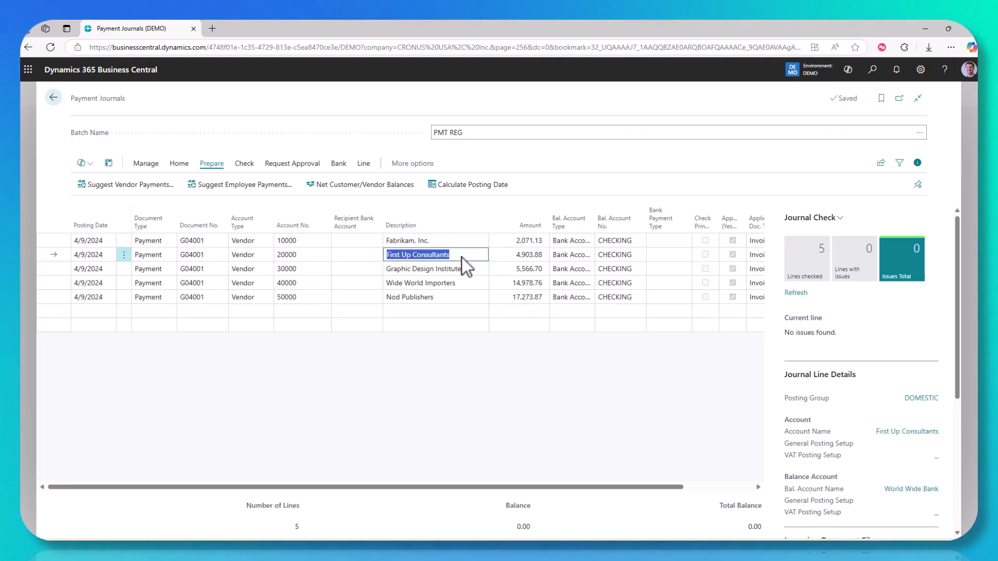
click(179, 165)
click(277, 186)
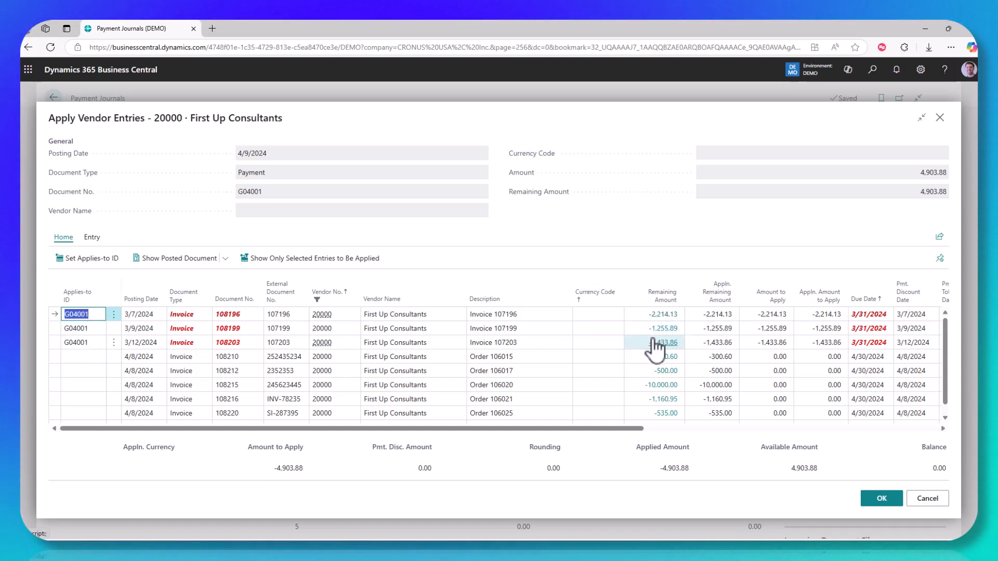
click(922, 503)
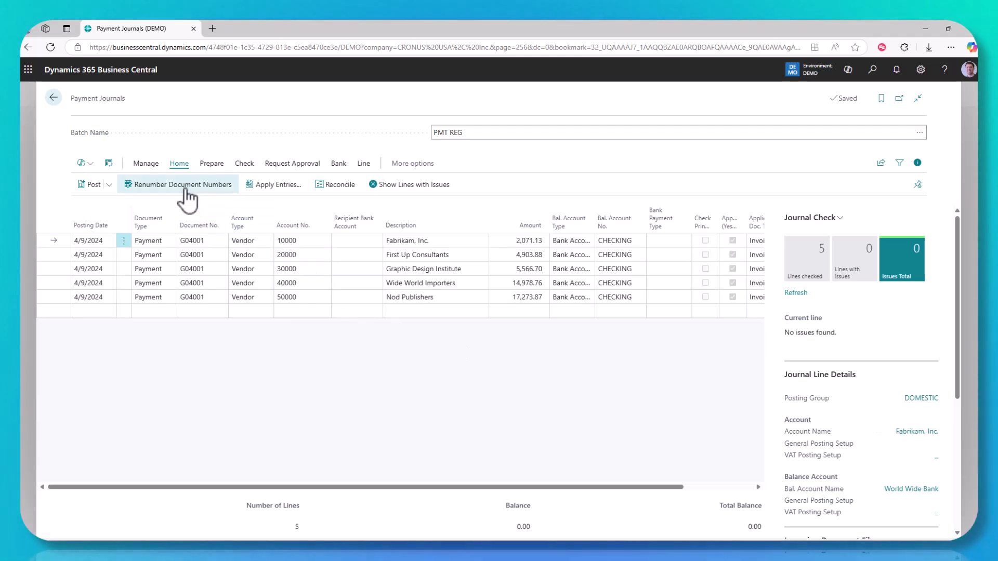
click(210, 164)
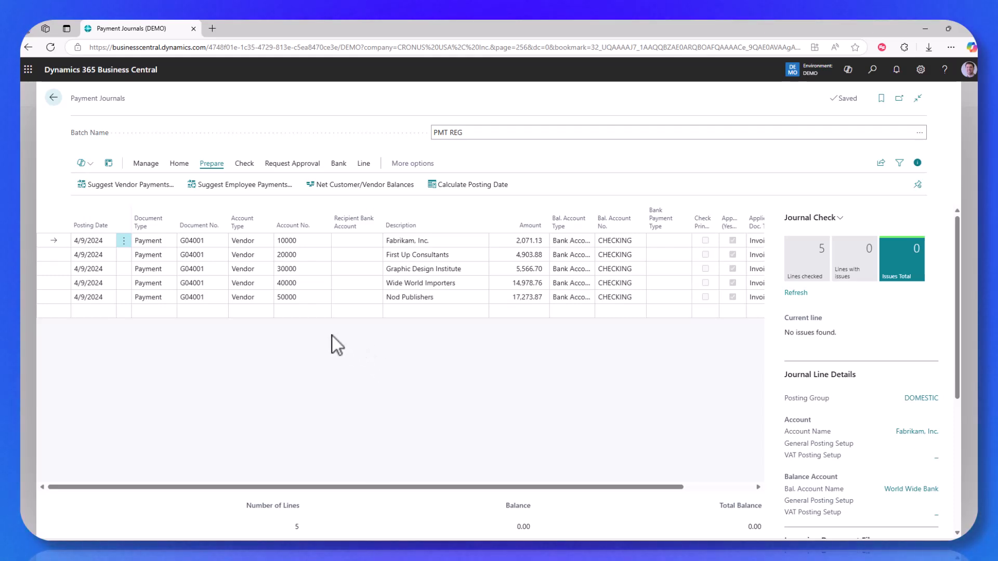
click(429, 259)
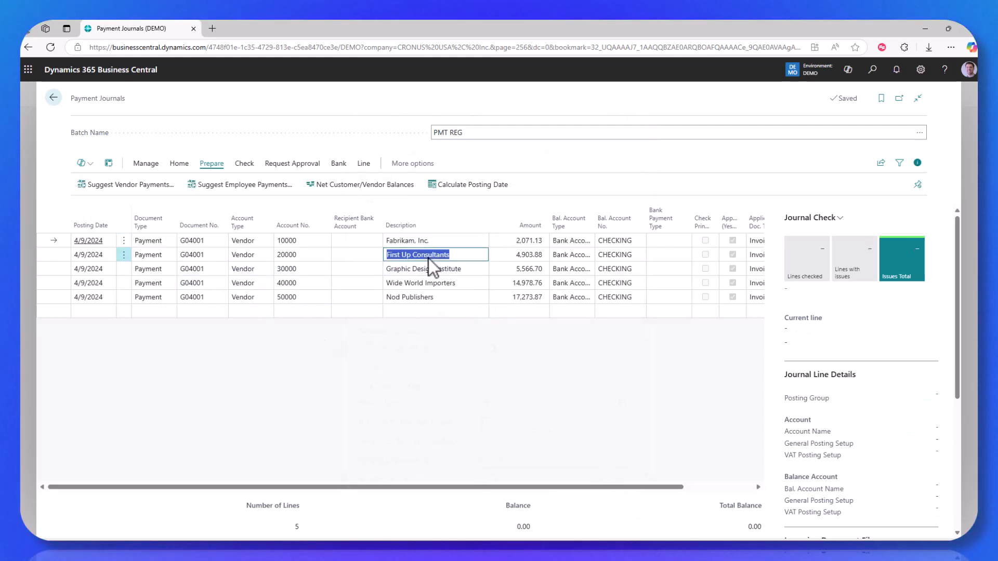